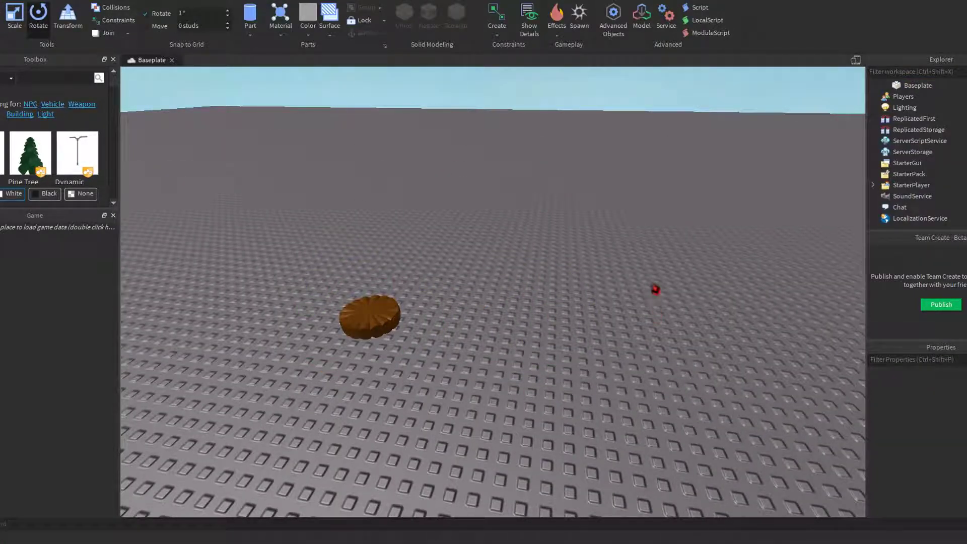
# - Insert a new block part, place it inside the pile of logs and add a Fire effect to it
pyautogui.moveTo(656, 290); pyautogui.dragTo(656, 290, button='right')
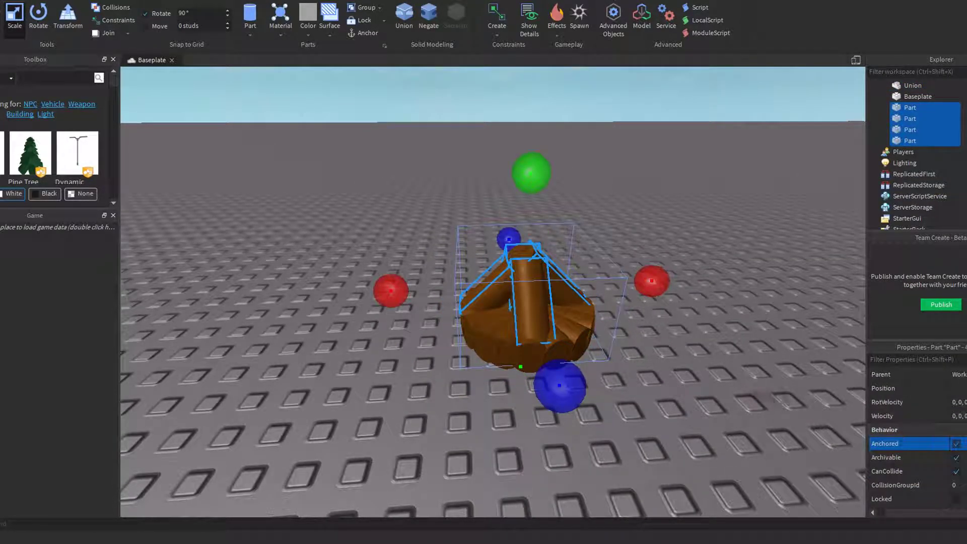
pyautogui.click(569, 355)
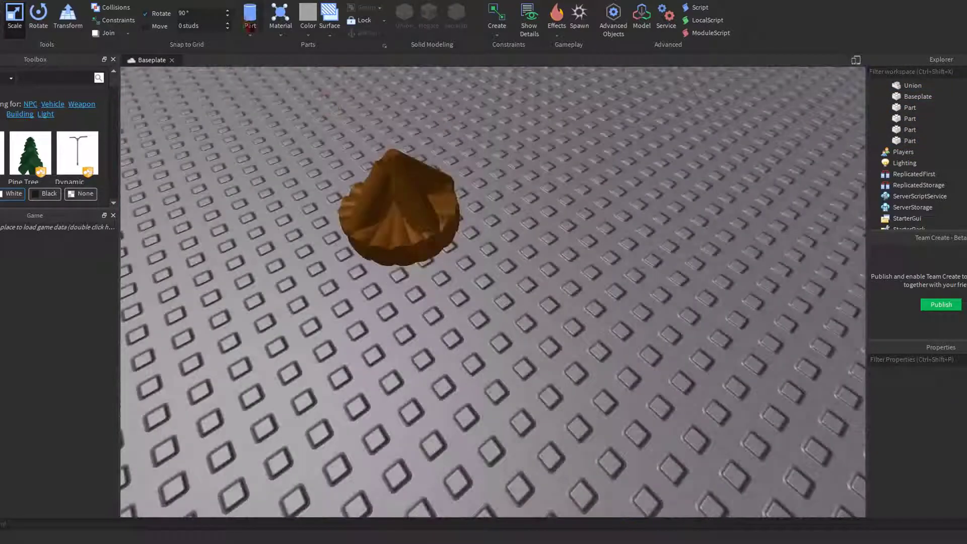
pyautogui.click(250, 15)
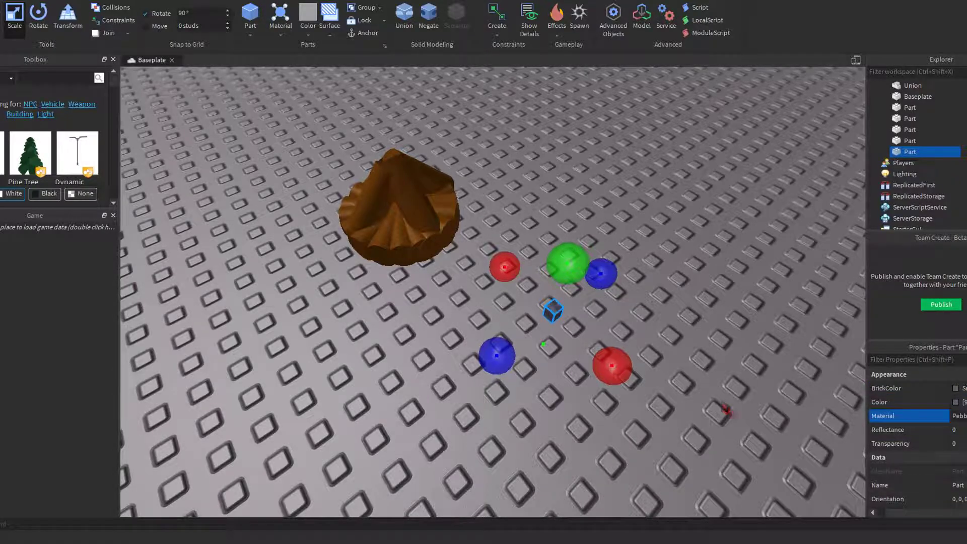
pyautogui.press('f')
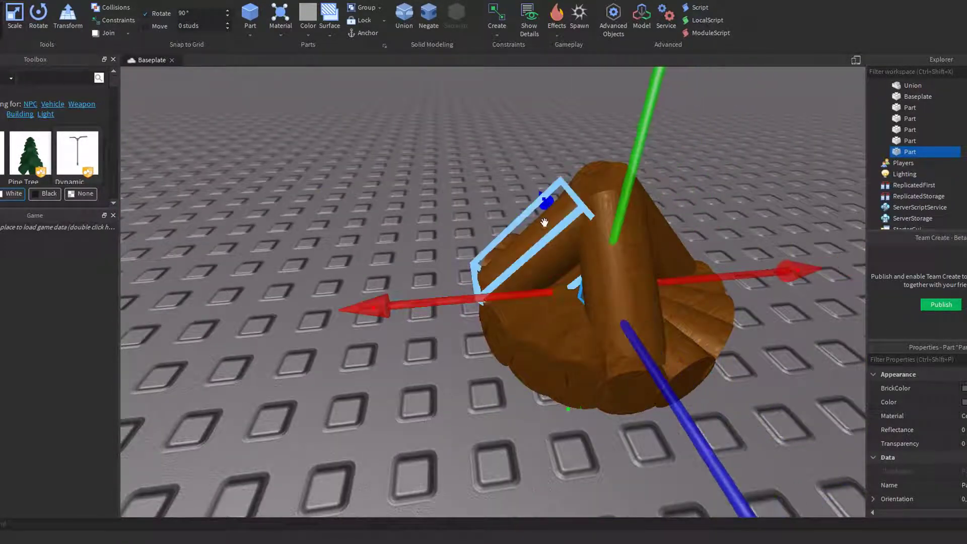
pyautogui.click(924, 152)
pyautogui.click(907, 322)
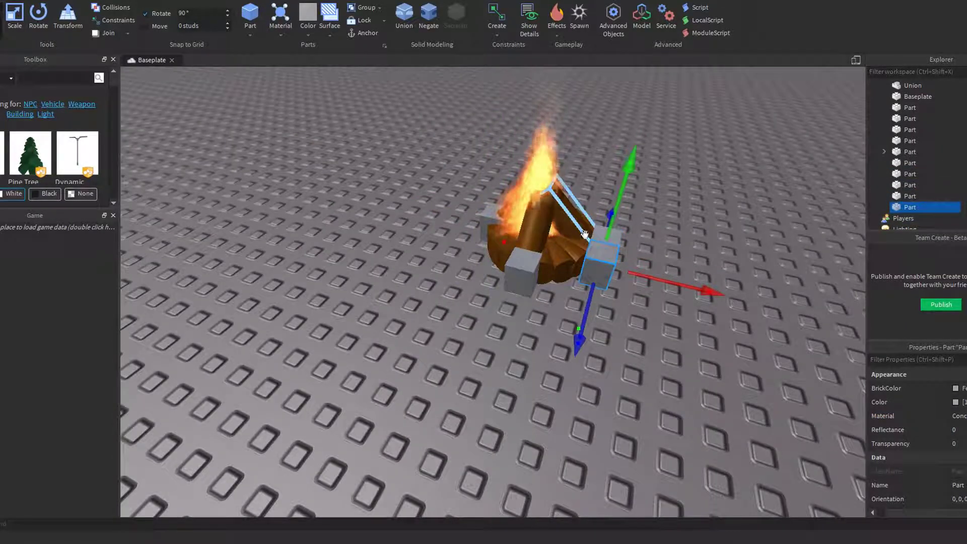
# - Complete the ring of grey concrete blocks around the fire with copies of the existing blocks, and anchor all the fireplace parts
pyautogui.keyDown('ctrl'); pyautogui.click(518, 252); pyautogui.keyUp('ctrl')
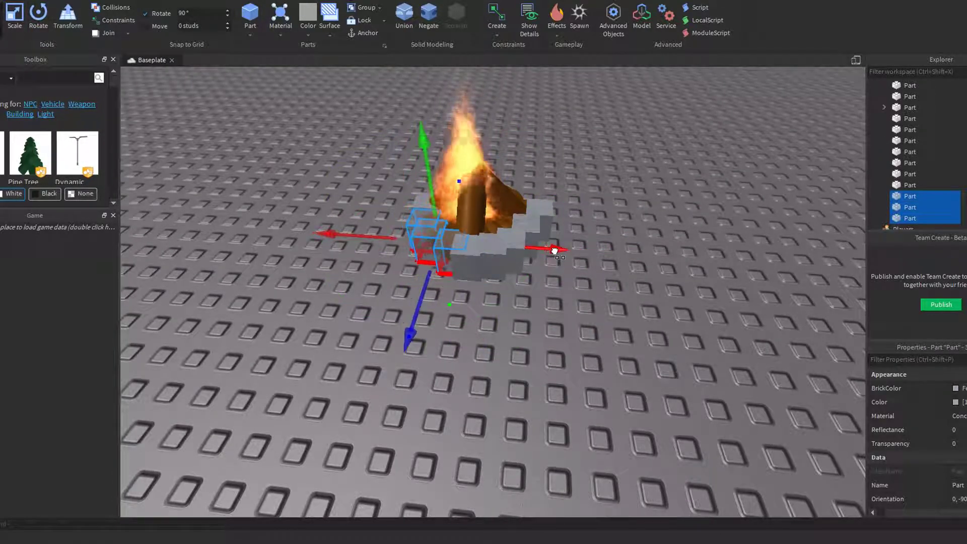
pyautogui.click(472, 246)
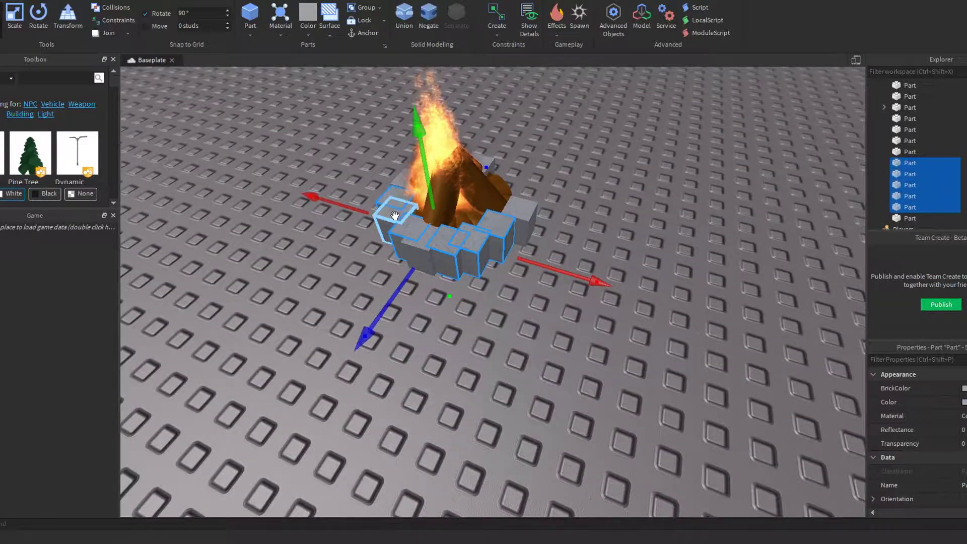
pyautogui.keyDown('ctrl'); pyautogui.click(395, 216); pyautogui.keyUp('ctrl')
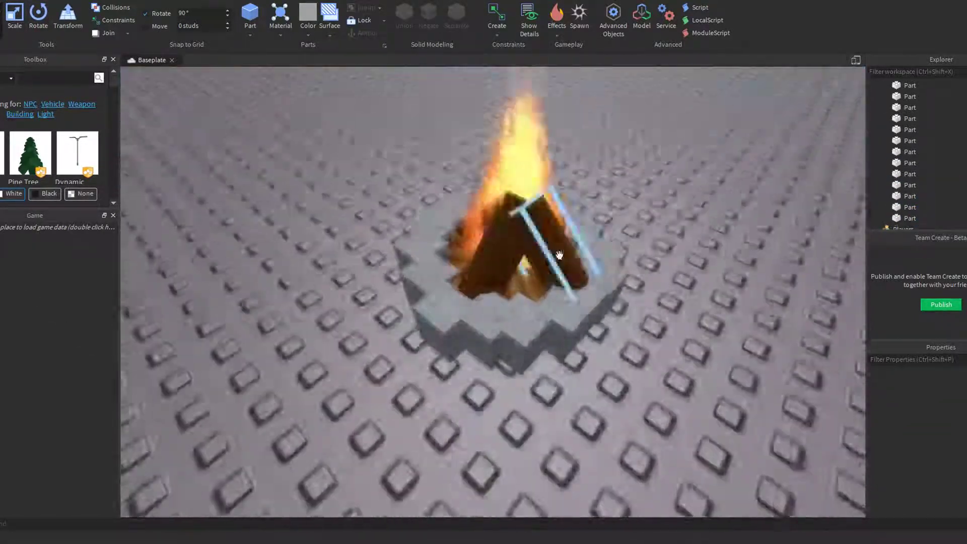
pyautogui.hotkey('ctrl', 'a')
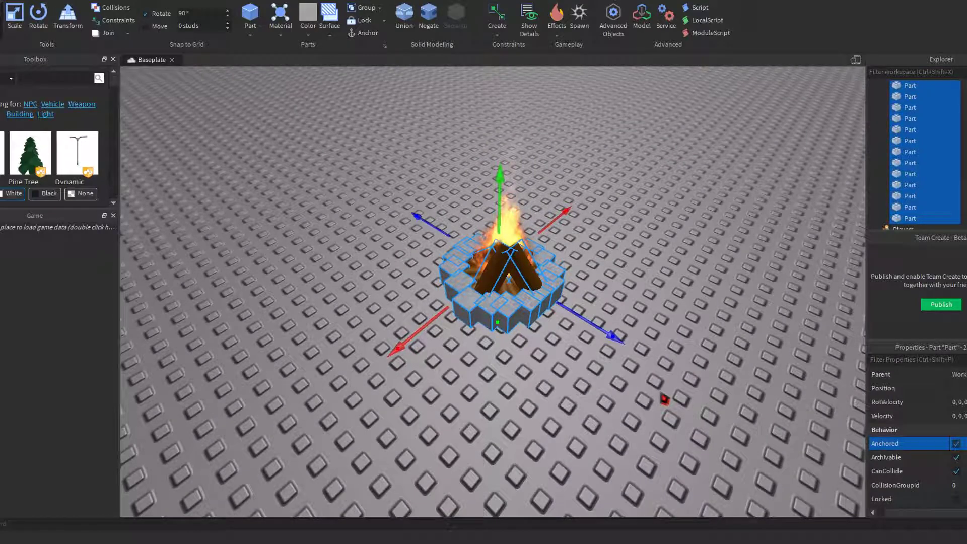
# - Scale a copy of a ring block down to a small chip and place such chips on top of the stone ring
pyautogui.click(543, 325)
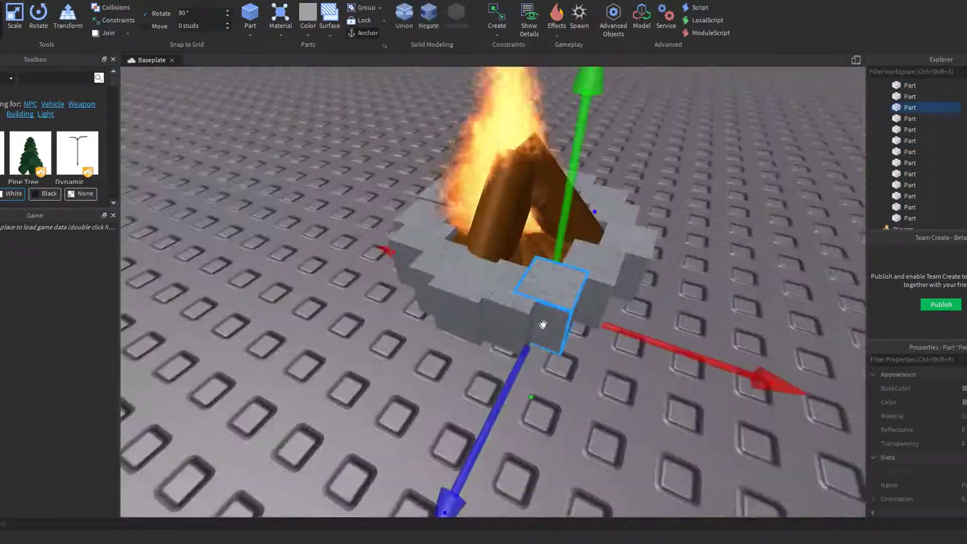
pyautogui.hotkey('ctrl', '4')
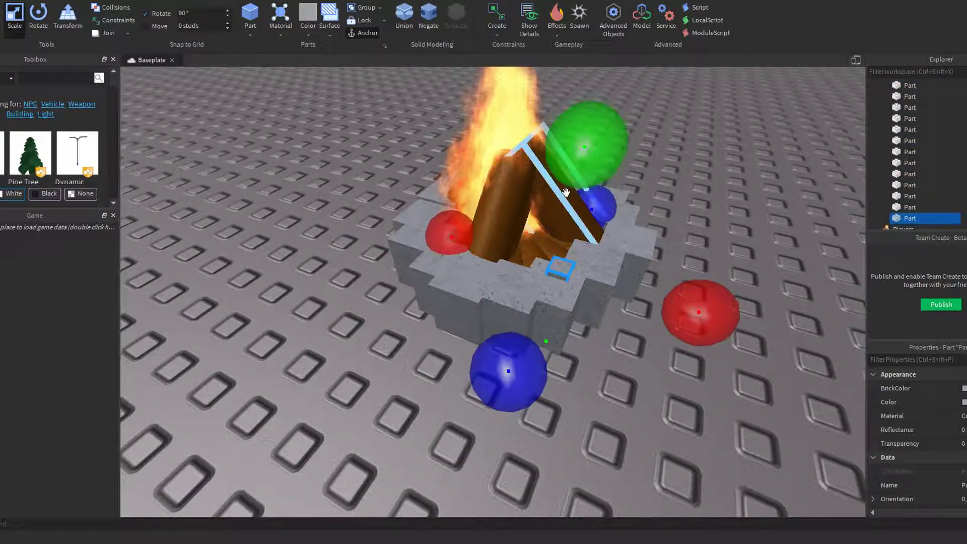
pyautogui.hotkey('ctrl', '2')
pyautogui.hotkey('ctrl', '4')
pyautogui.hotkey('ctrl', '2')
pyautogui.moveTo(477, 321); pyautogui.dragTo(428, 242, button='right')
pyautogui.scroll(5, 421, 206)
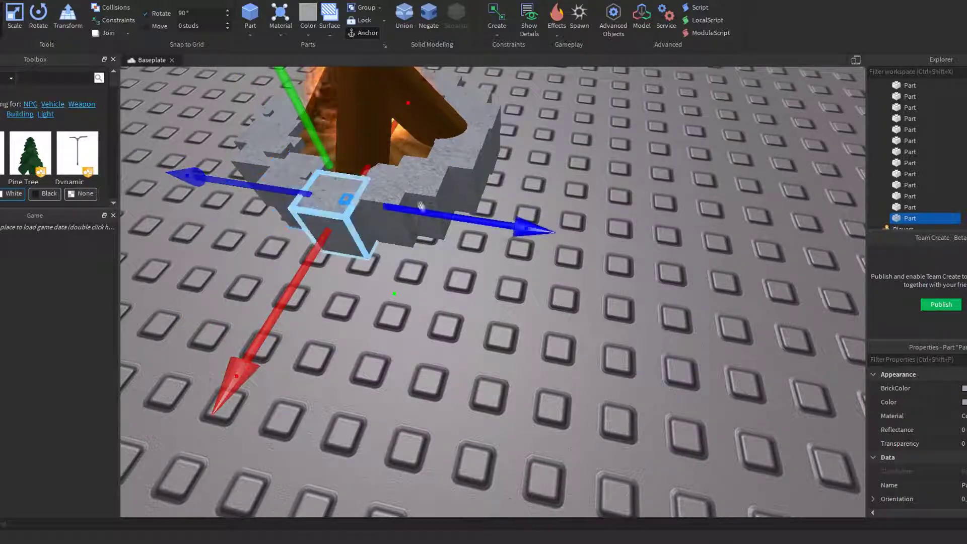
pyautogui.moveTo(421, 207); pyautogui.dragTo(417, 187)
pyautogui.scroll(-5, 566, 142)
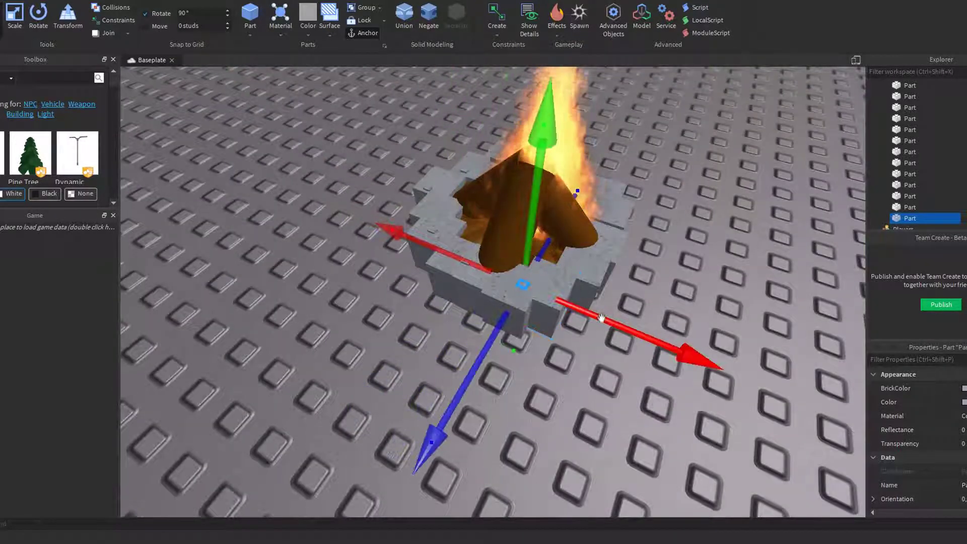
pyautogui.scroll(4, 565, 233)
pyautogui.scroll(5, 594, 267)
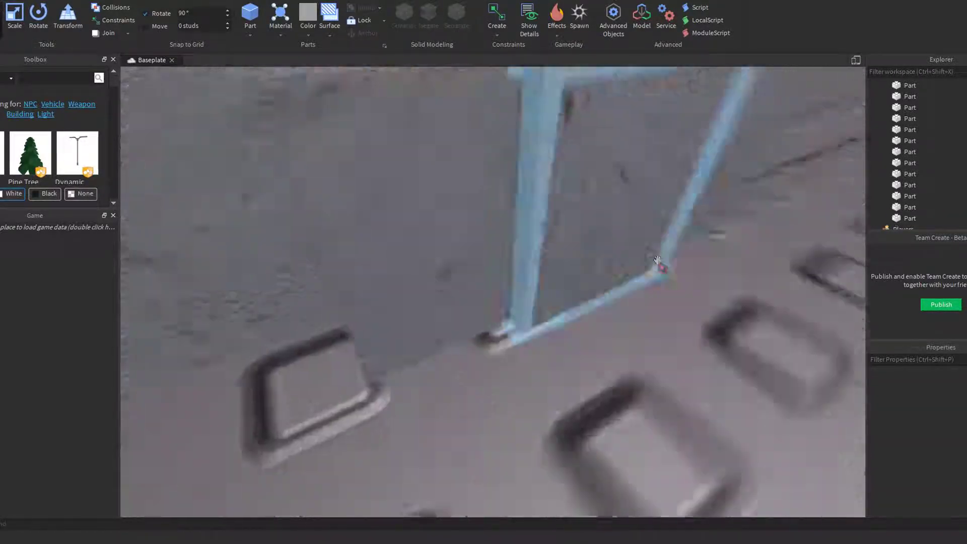
pyautogui.scroll(-6, 529, 302)
pyautogui.click(530, 336)
pyautogui.scroll(-3, 530, 302)
# - Group the union, logs, stones and fire part into one model and name it Fire Place
pyautogui.moveTo(692, 176); pyautogui.dragTo(409, 378)
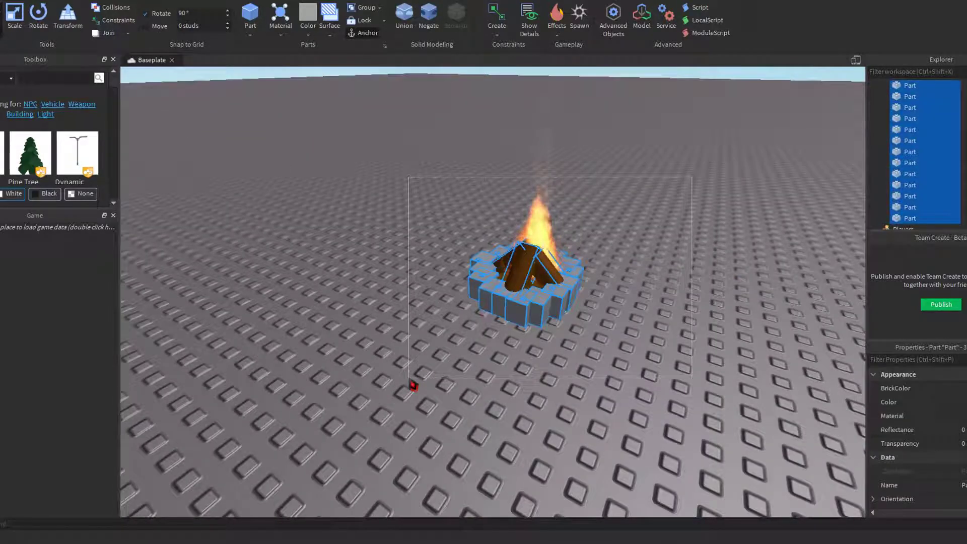
pyautogui.click(454, 352)
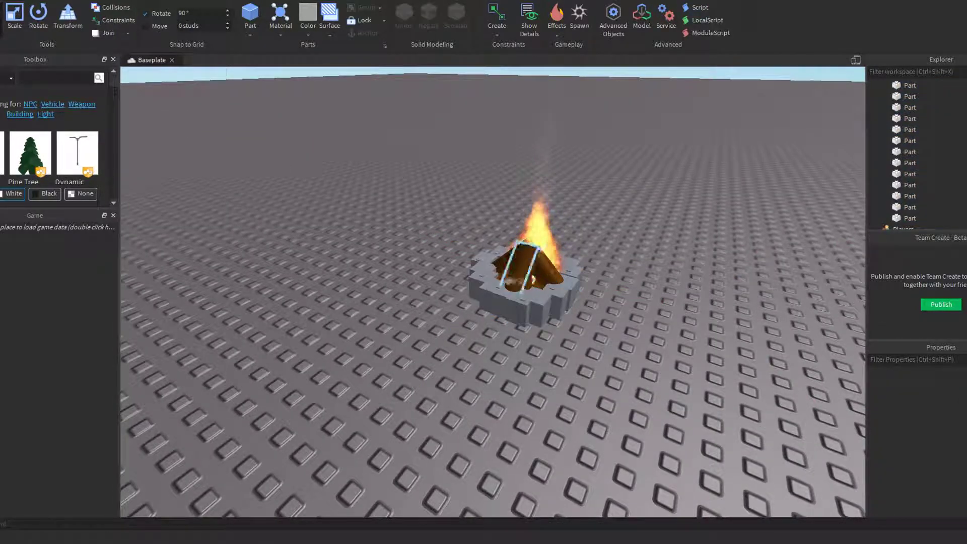
pyautogui.moveTo(692, 176); pyautogui.dragTo(414, 376)
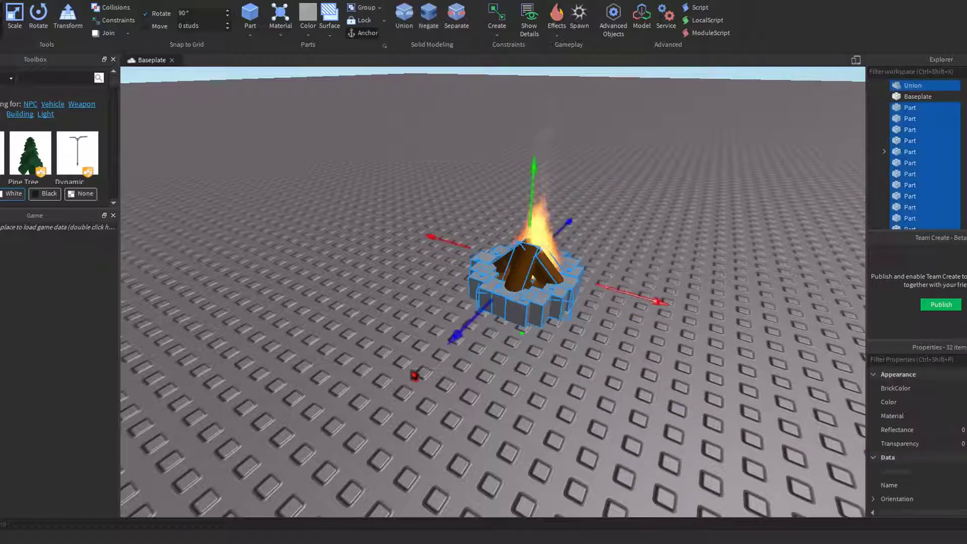
pyautogui.rightClick(955, 177)
pyautogui.click(902, 255)
pyautogui.click(958, 404)
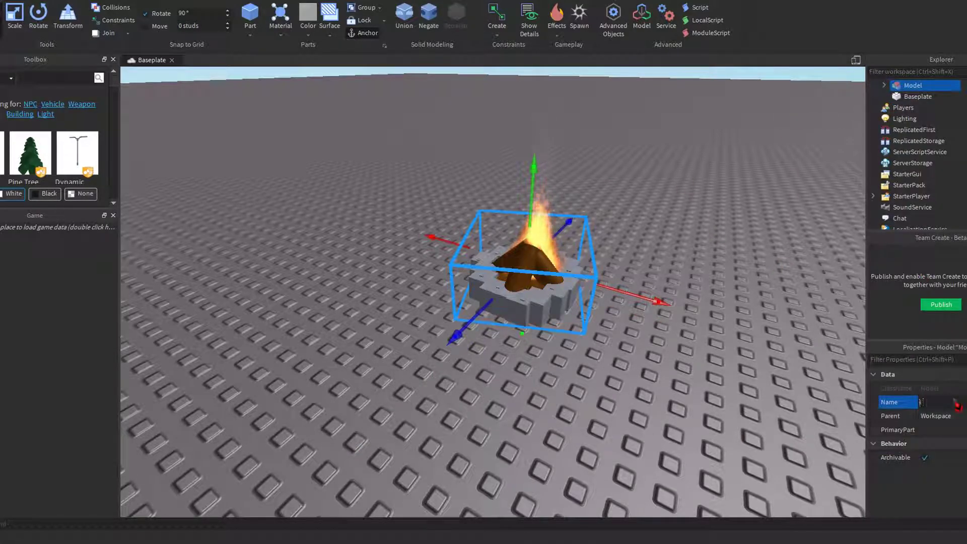
# - Pick out the four leaning log parts in the Fire Place model and move them out of it into the Workspace
pyautogui.click(921, 107)
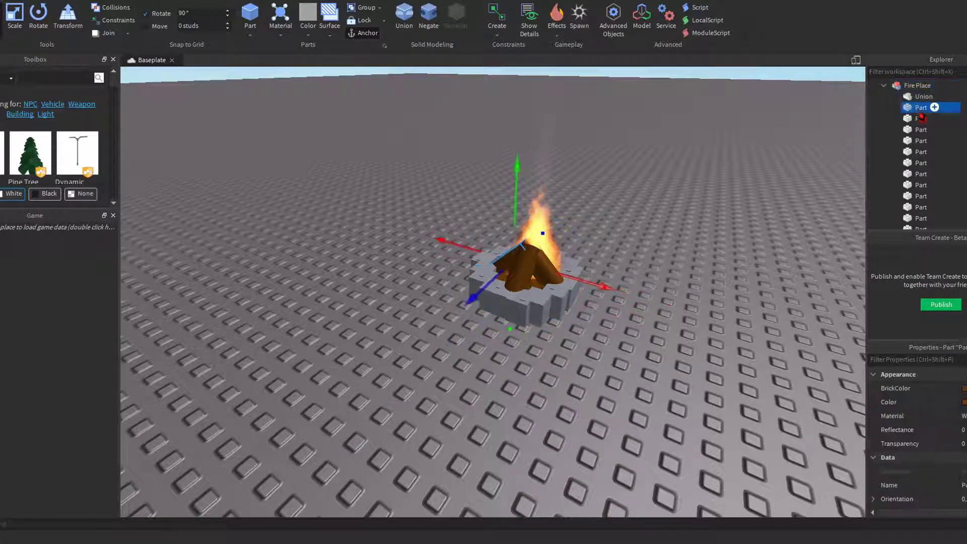
pyautogui.click(921, 107)
pyautogui.press('f')
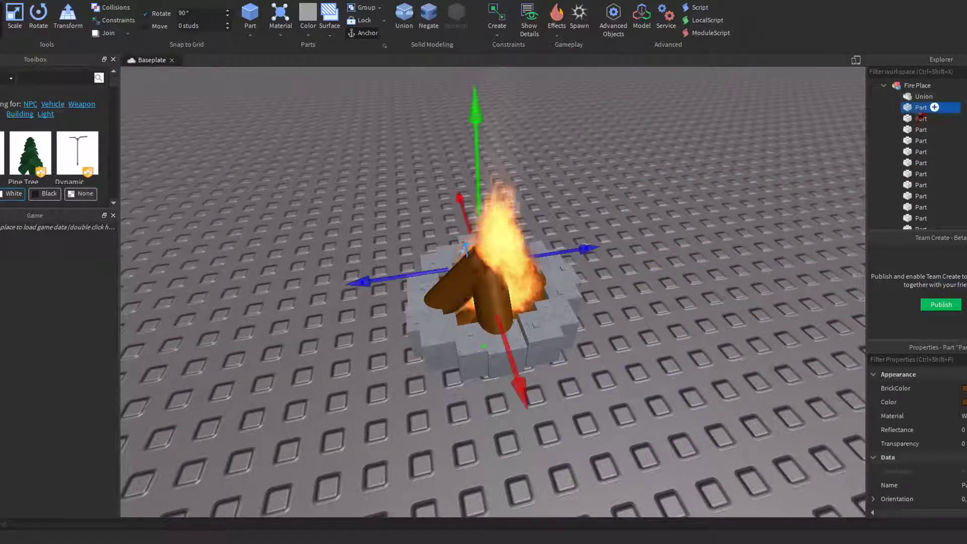
pyautogui.keyDown('ctrl'); pyautogui.click(935, 119); pyautogui.keyUp('ctrl')
pyautogui.press('f')
pyautogui.keyDown('ctrl'); pyautogui.click(935, 118); pyautogui.keyUp('ctrl')
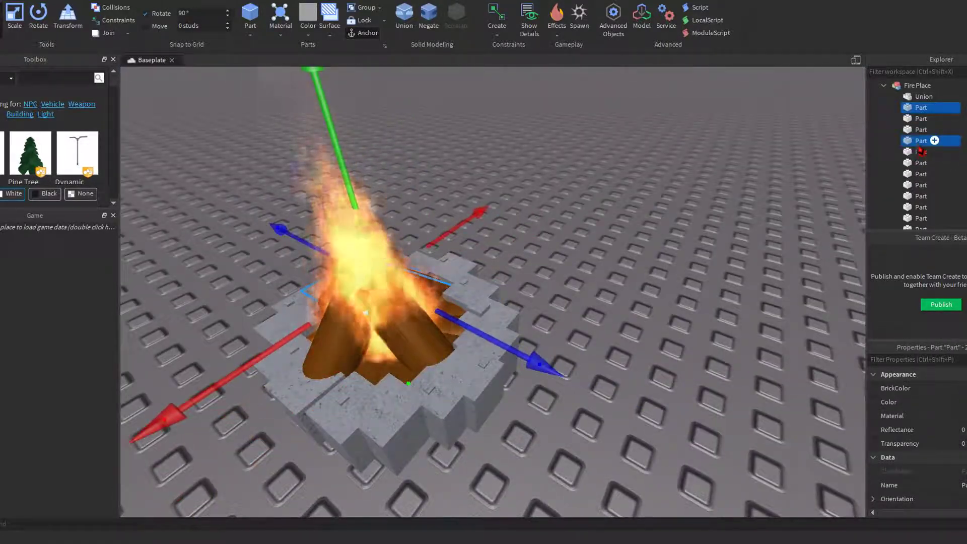
pyautogui.keyDown('ctrl'); pyautogui.click(932, 174); pyautogui.keyUp('ctrl')
pyautogui.press('f')
pyautogui.moveTo(605, 302); pyautogui.dragTo(478, 302, button='right')
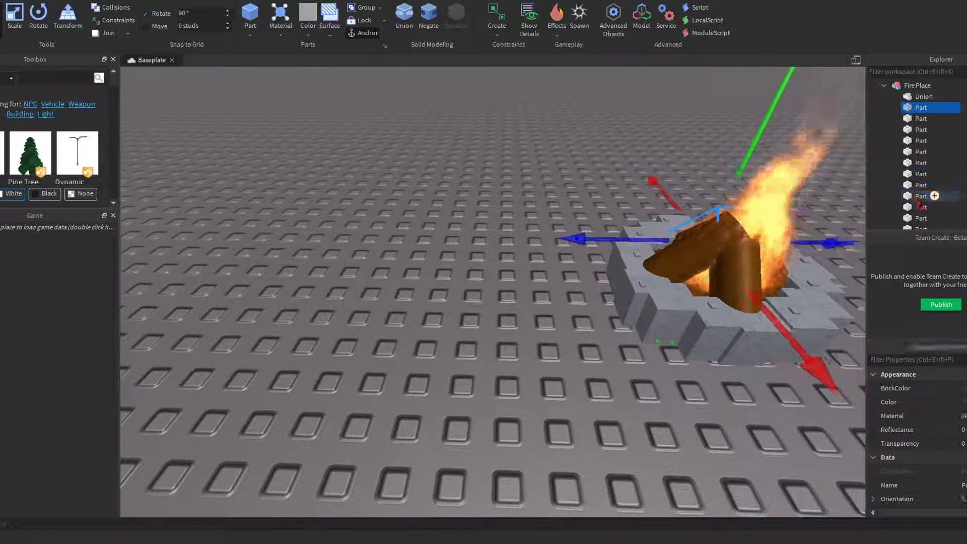
pyautogui.keyDown('ctrl'); pyautogui.click(921, 217); pyautogui.keyUp('ctrl')
pyautogui.scroll(-3, 932, 211)
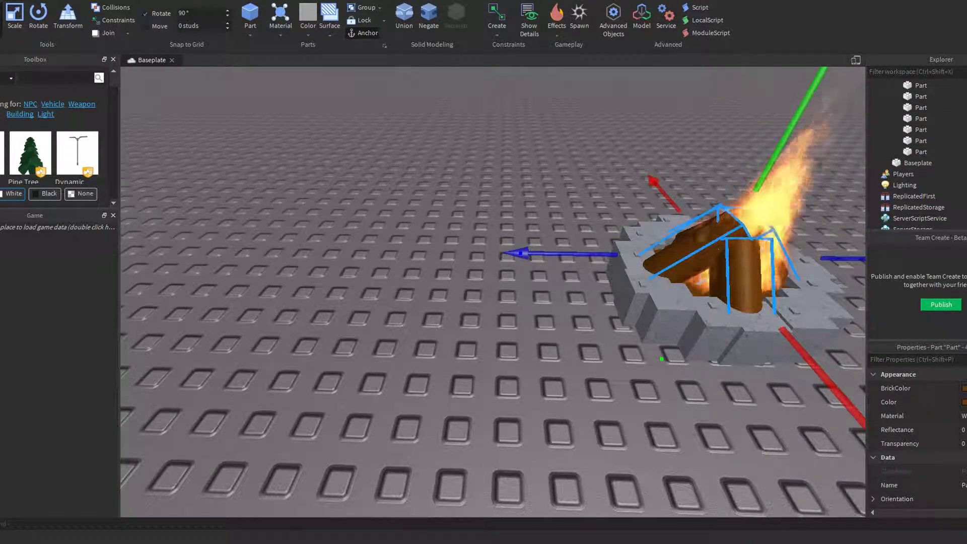
pyautogui.scroll(3, 910, 88)
# - Group the remaining stone parts inside Fire Place into a model named Stones
pyautogui.keyDown('shift'); pyautogui.click(922, 222); pyautogui.keyUp('shift')
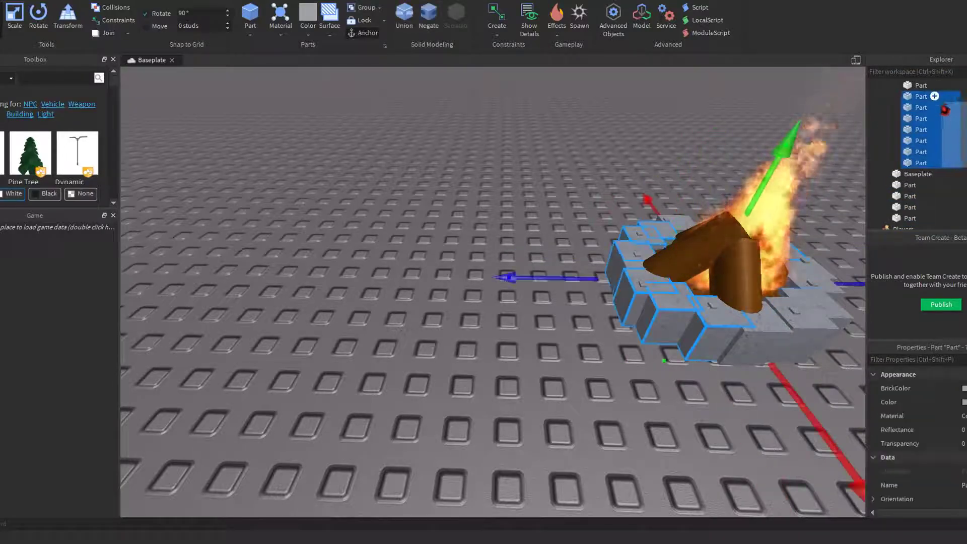
pyautogui.scroll(2, 922, 151)
pyautogui.hotkey('ctrl', 'g')
# - Group the four leaning logs into a model named Wood (top) and put it inside Fire Place
pyautogui.click(910, 163)
pyautogui.keyDown('shift'); pyautogui.click(910, 196); pyautogui.keyUp('shift')
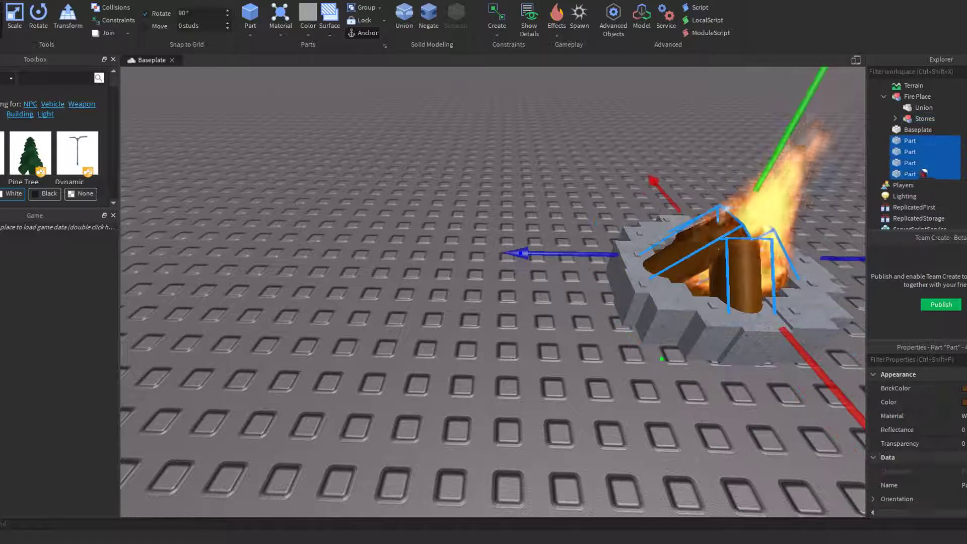
pyautogui.hotkey('ctrl', 'g')
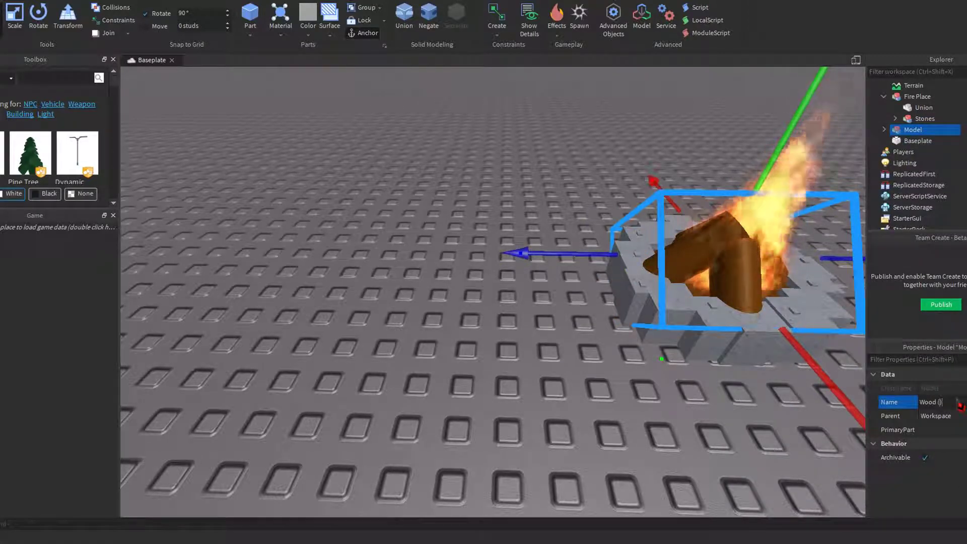
# - Rename the union in the Fire Place model as Wood (base)
pyautogui.click(922, 109)
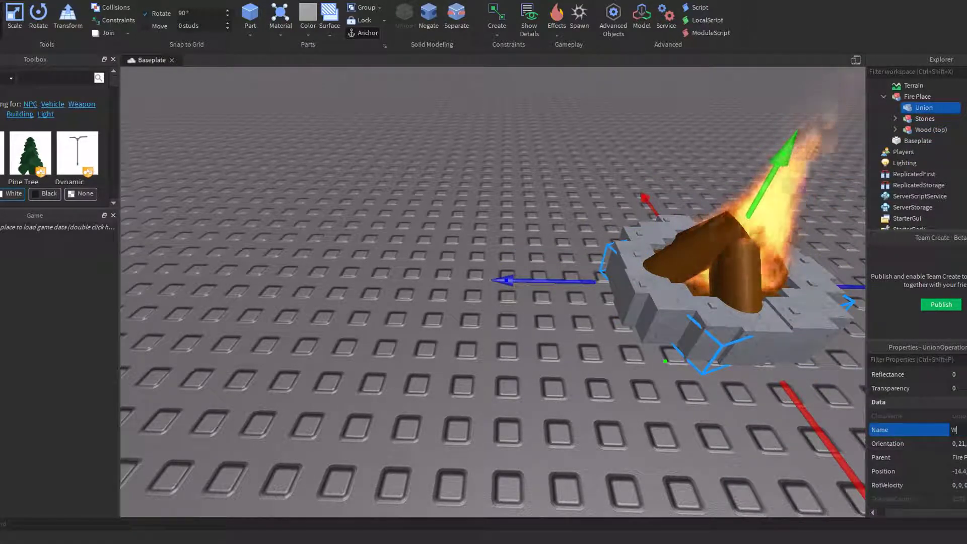
pyautogui.click(659, 224)
pyautogui.scroll(-10, 659, 224)
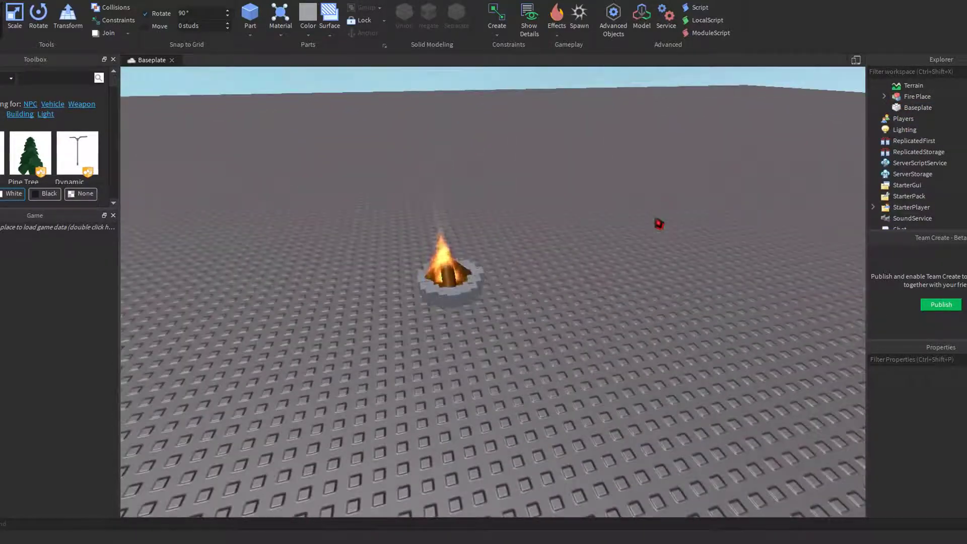
# - Play-test the place to view the fireplace in the game, and stop the test
pyautogui.scroll(5, 659, 223)
pyautogui.moveTo(659, 224); pyautogui.dragTo(573, 221, button='right')
pyautogui.press('F5')
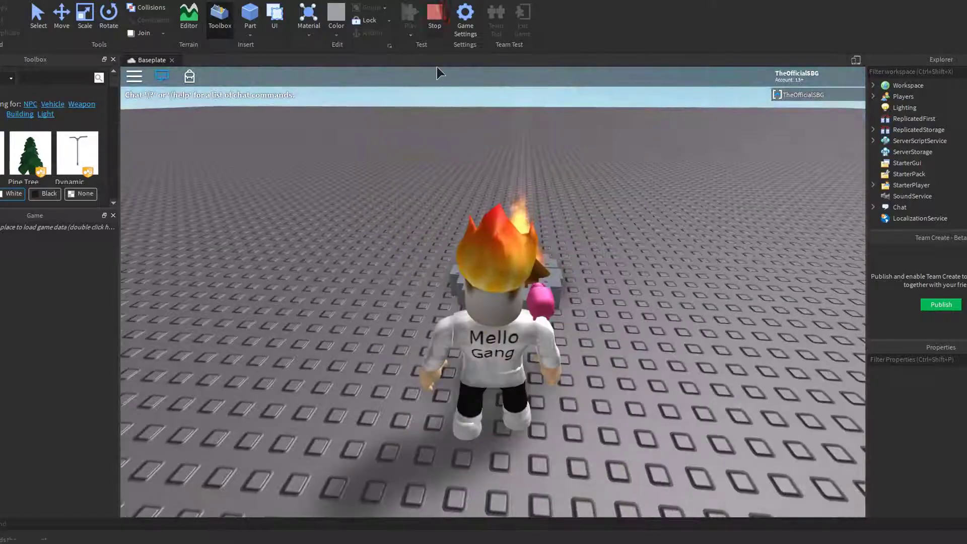
pyautogui.click(435, 15)
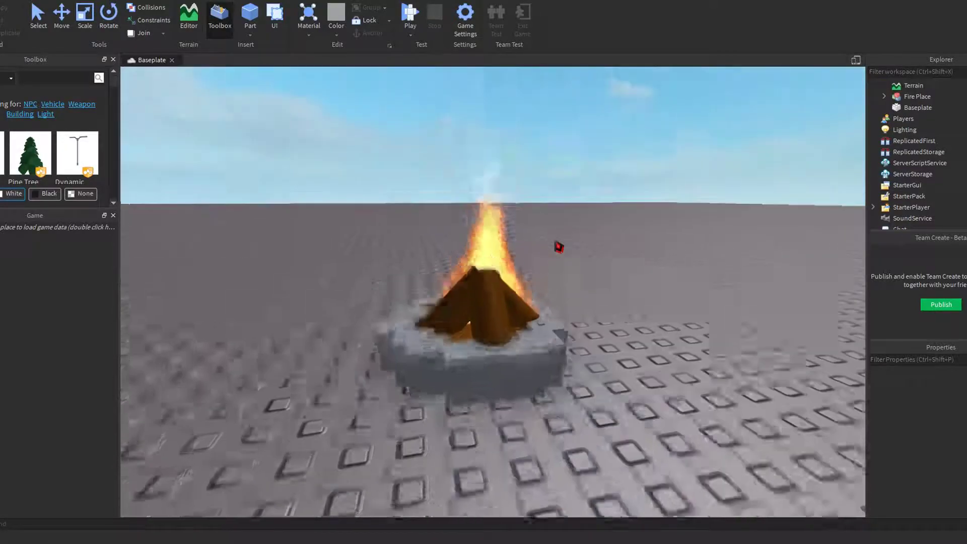
# - Add a Smoke effect to the Wood (base) part of the Fire Place model
pyautogui.click(489, 262)
pyautogui.click(933, 108)
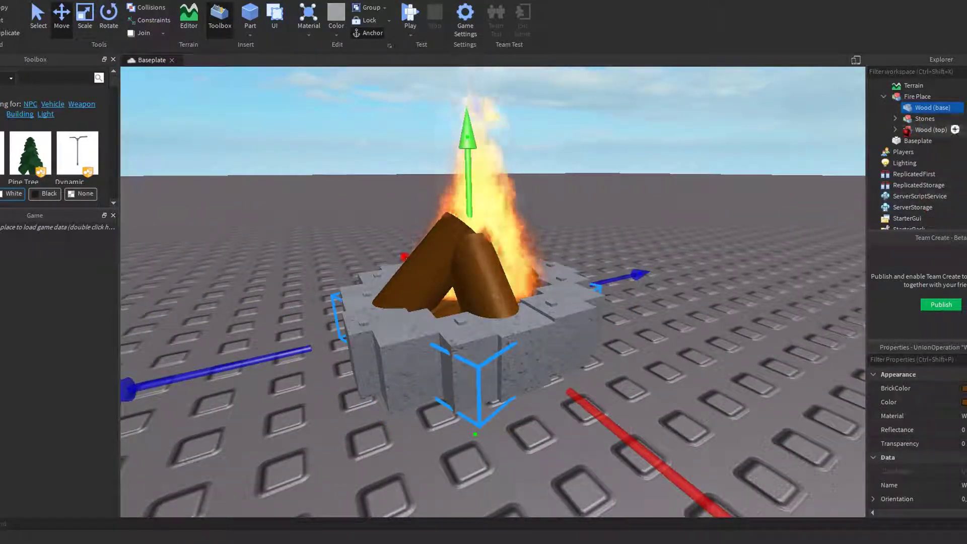
pyautogui.rightClick(933, 107)
pyautogui.moveTo(902, 289)
pyautogui.click(806, 115)
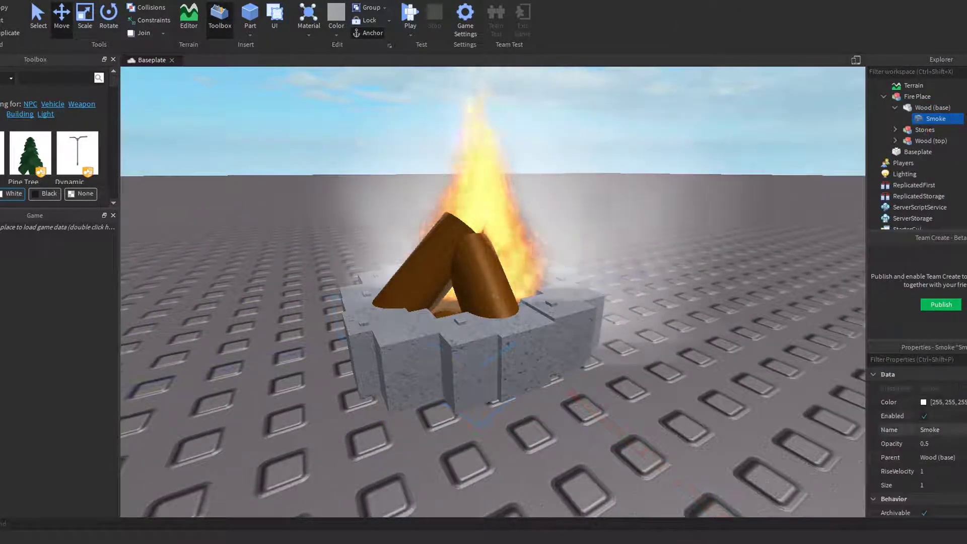
# - Set the smoke's opacity to 0.2, its size to 0.5 and its rise velocity to 0.2
pyautogui.click(943, 485)
pyautogui.write('0.5')
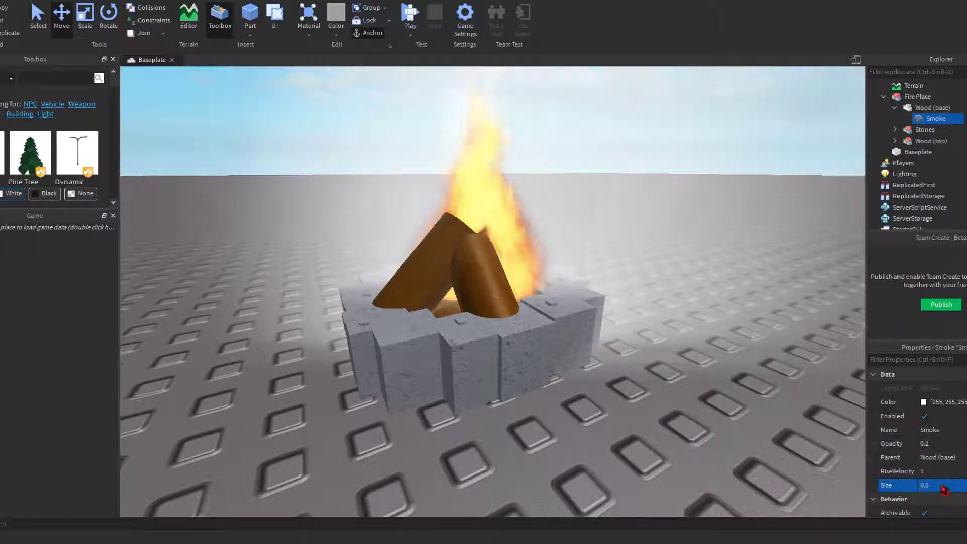
pyautogui.click(932, 471)
pyautogui.write('0.2')
# - Set the smoke's colour to dark grey (76, 76, 76) and its opacity to 0.1
pyautogui.click(923, 402)
pyautogui.click(615, 234)
pyautogui.moveTo(615, 234); pyautogui.dragTo(615, 244)
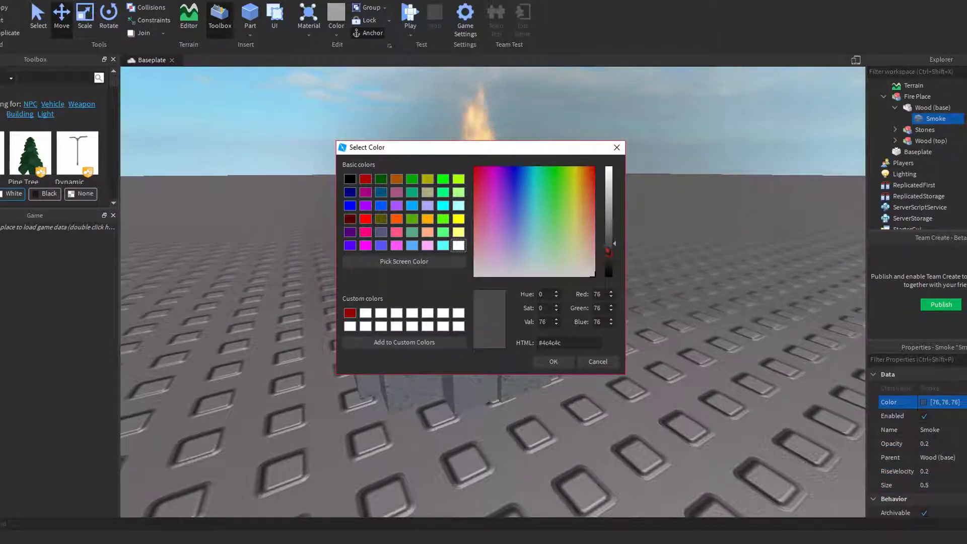
pyautogui.click(553, 362)
pyautogui.click(941, 445)
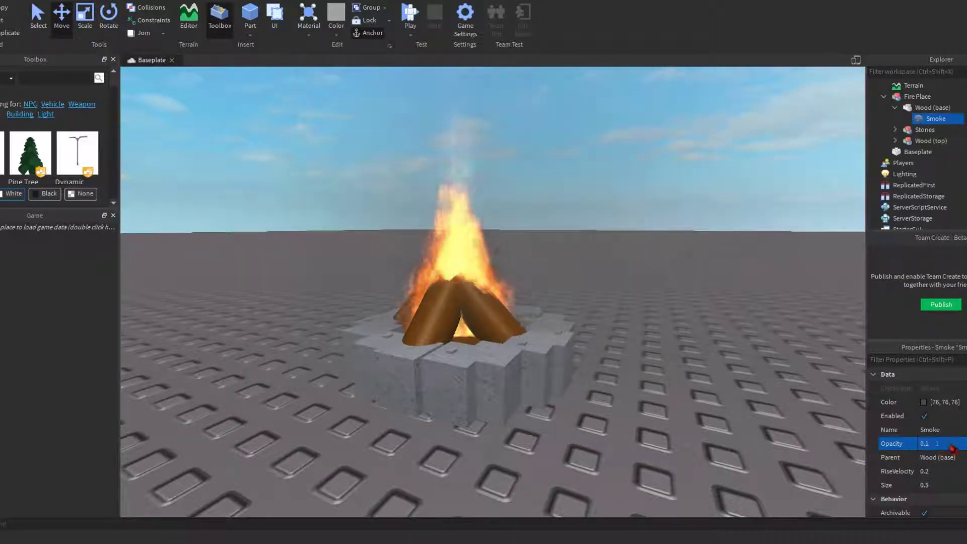
# - Insert a new block part on the open baseplate and scale it into a large, thin panel
pyautogui.scroll(-5, 628, 332)
pyautogui.click(629, 332)
pyautogui.scroll(5, 498, 286)
pyautogui.rightClick(638, 282)
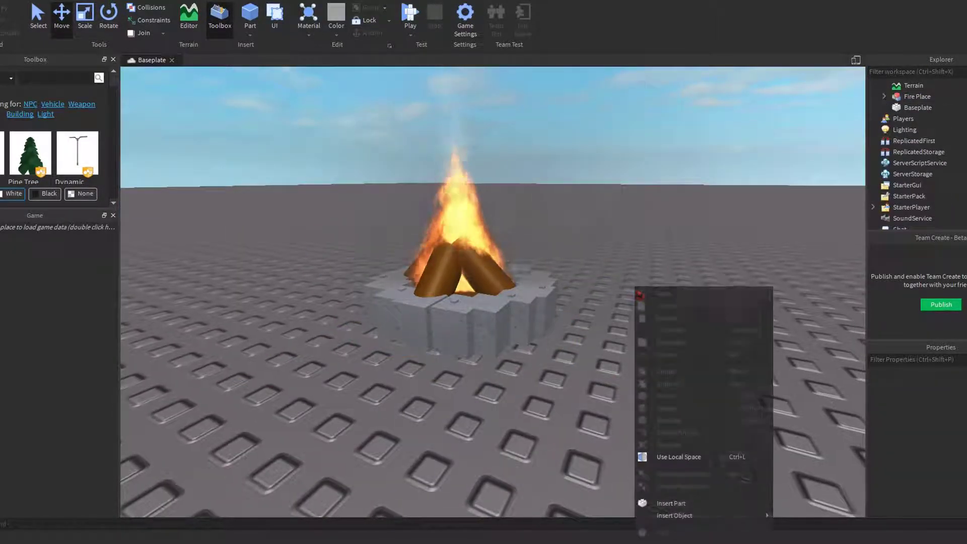
pyautogui.scroll(-3, 637, 283)
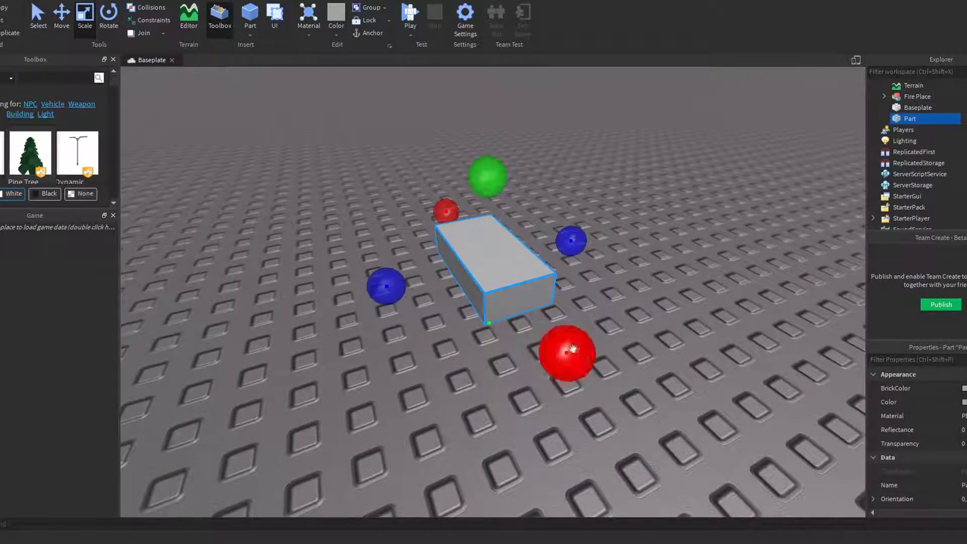
pyautogui.moveTo(573, 348); pyautogui.dragTo(667, 220)
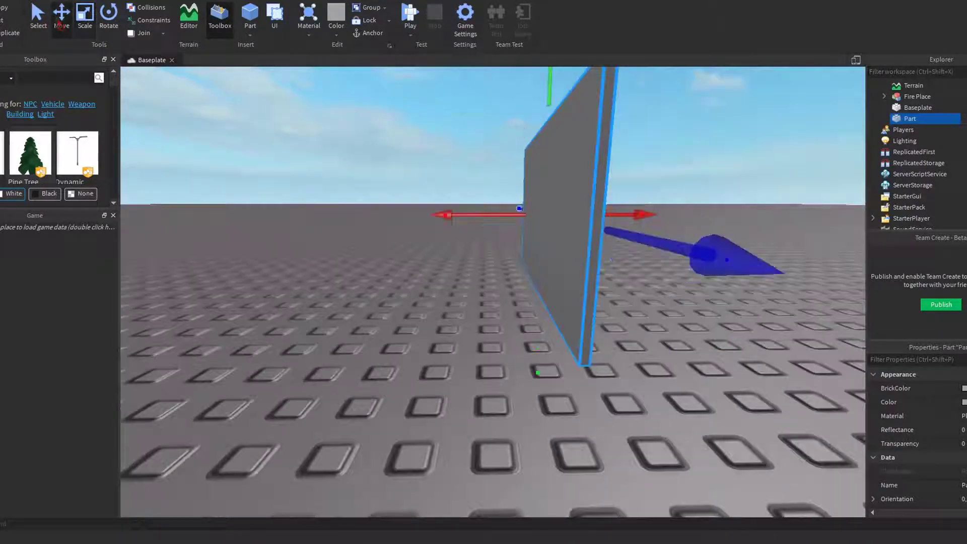
# - Duplicate the panel and arrange both copies, tilted 45° in opposite directions, into an A-shaped tent roof
pyautogui.hotkey('ctrl', 'd')
pyautogui.hotkey('ctrl', '2')
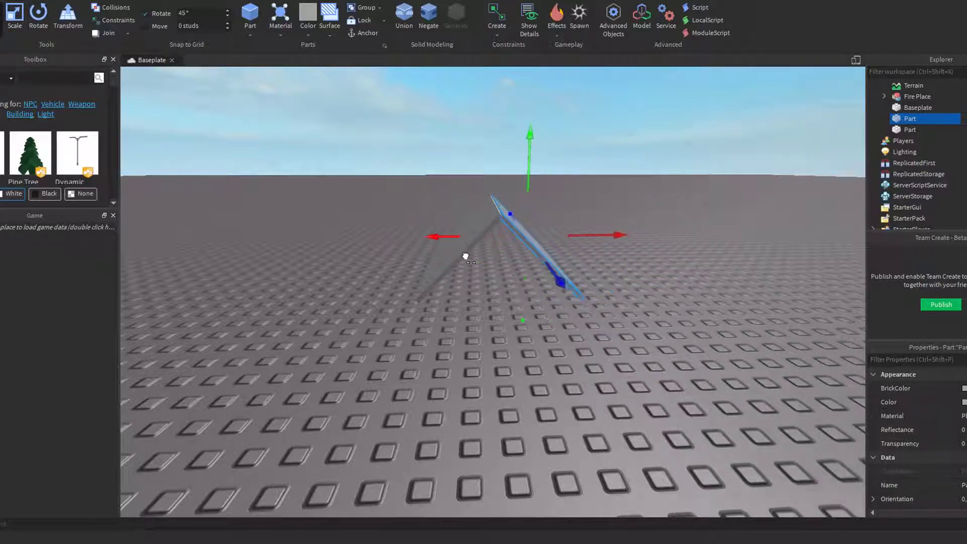
pyautogui.hotkey('ctrl', 'd')
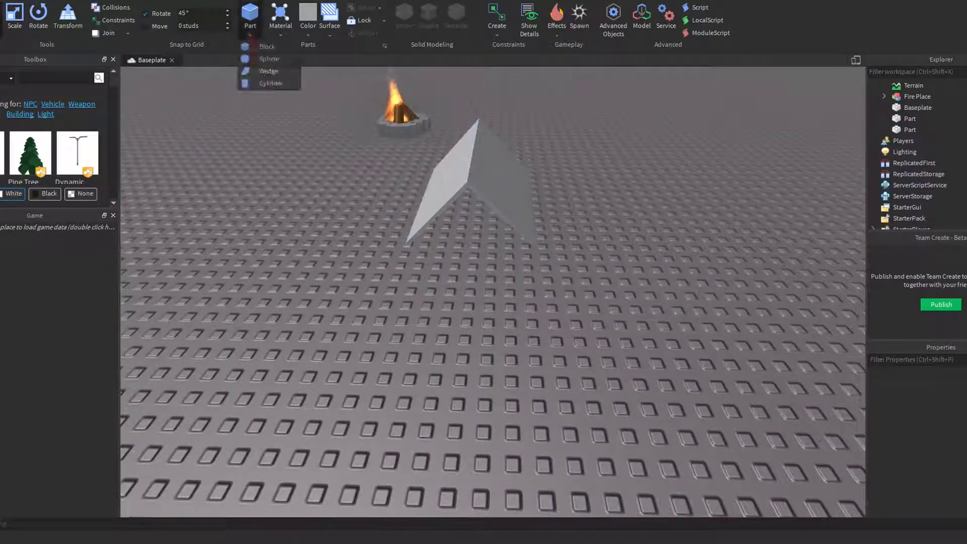
# - Insert a cylinder, shape it into a brown wooden post under the roof ridge, and duplicate it as a second tent post
pyautogui.click(270, 85)
pyautogui.hotkey('ctrl', '3')
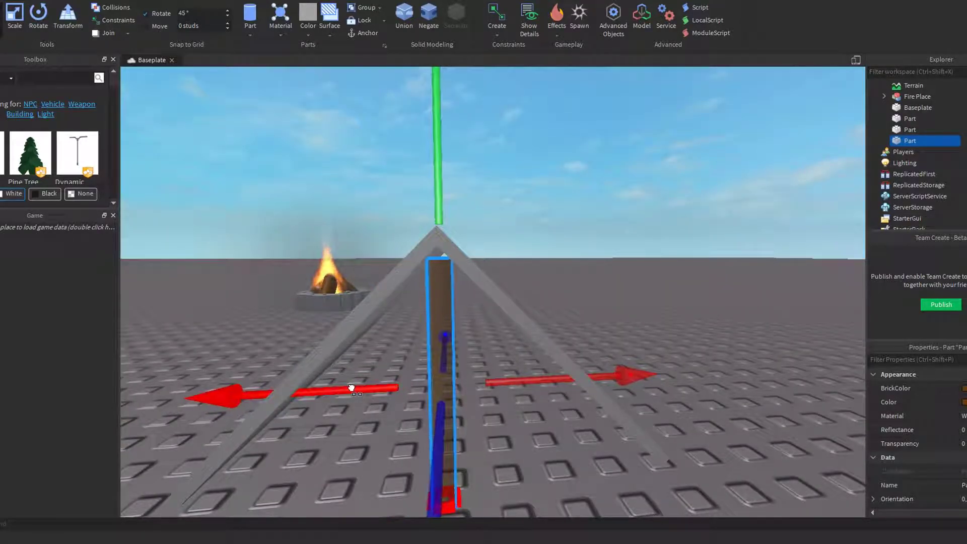
pyautogui.hotkey('ctrl', '4')
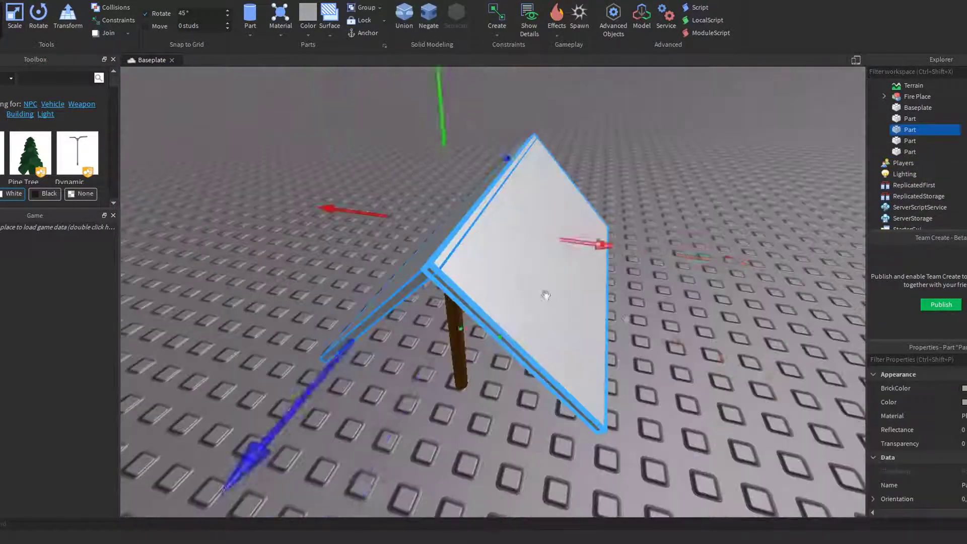
# - Colour both roof panels green and set their material to Fabric
pyautogui.click(957, 388)
pyautogui.click(831, 226)
pyautogui.click(958, 416)
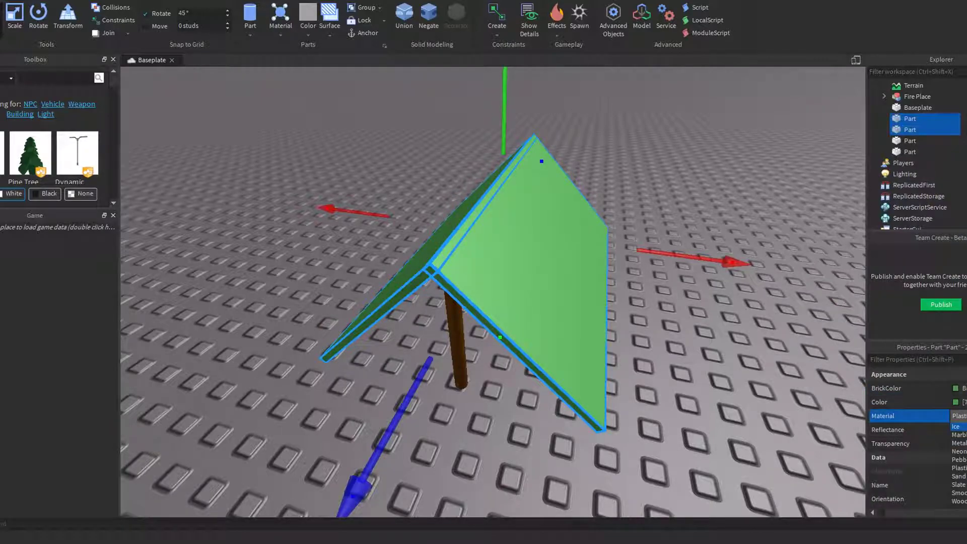
pyautogui.click(957, 426)
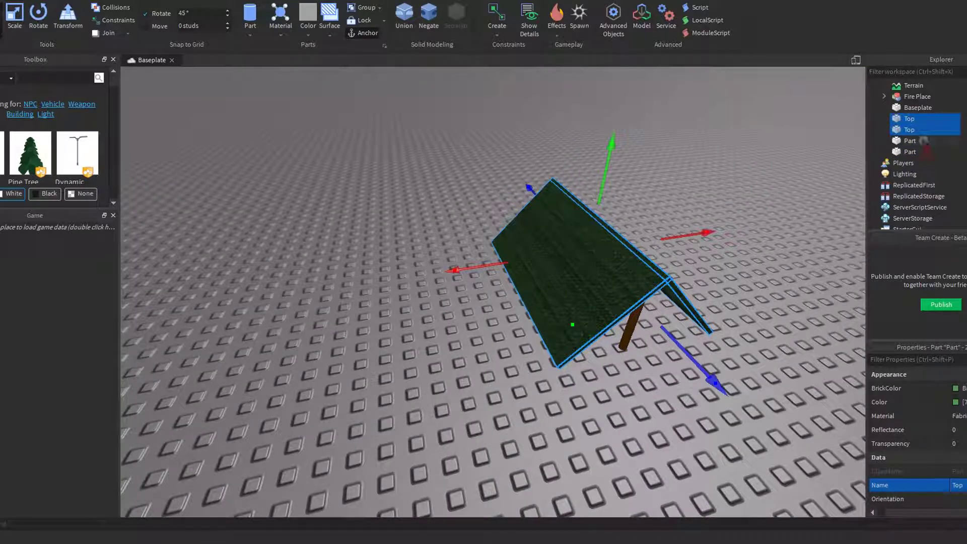
# - Group the roof panels as Top and the posts as Wood Stands, with both models combined in a group named Tent
pyautogui.hotkey('ctrl', 'g')
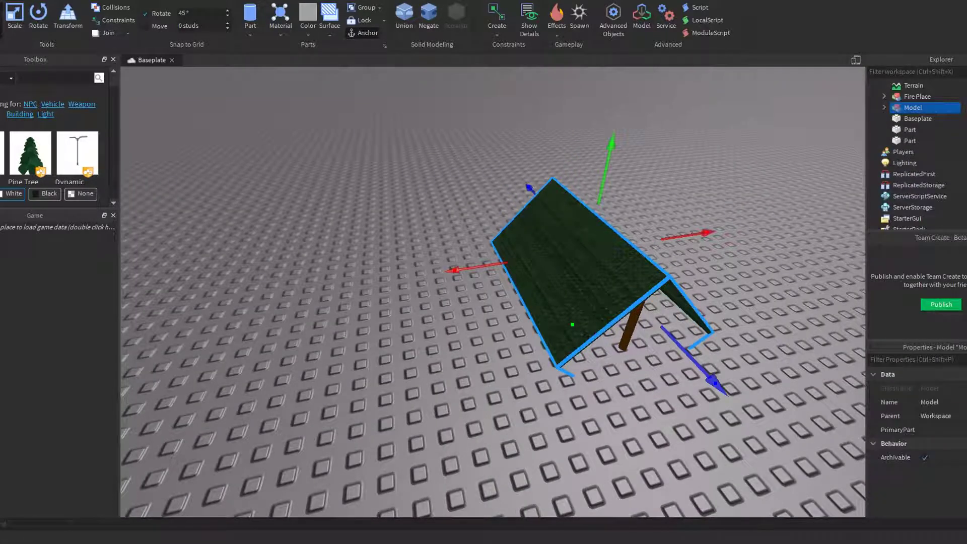
pyautogui.click(630, 323)
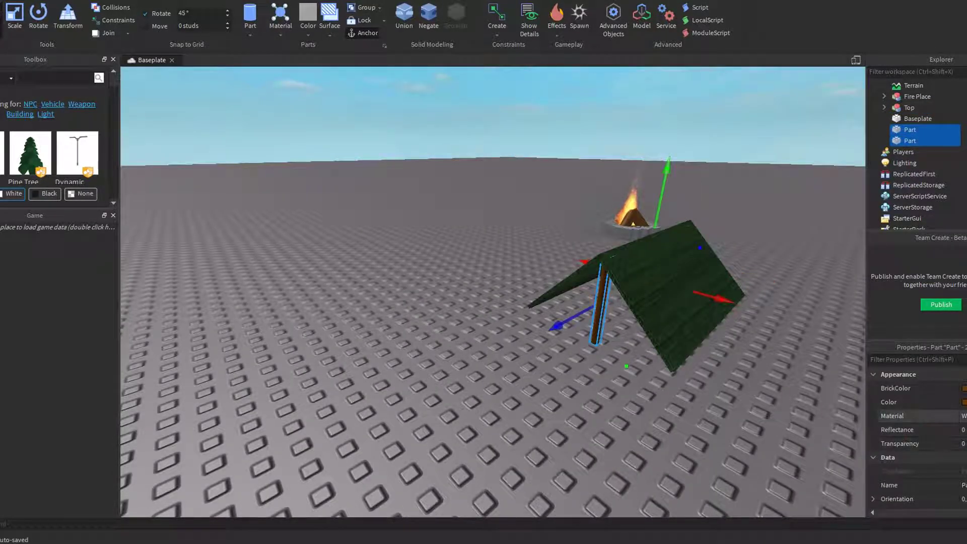
pyautogui.hotkey('ctrl', 'g')
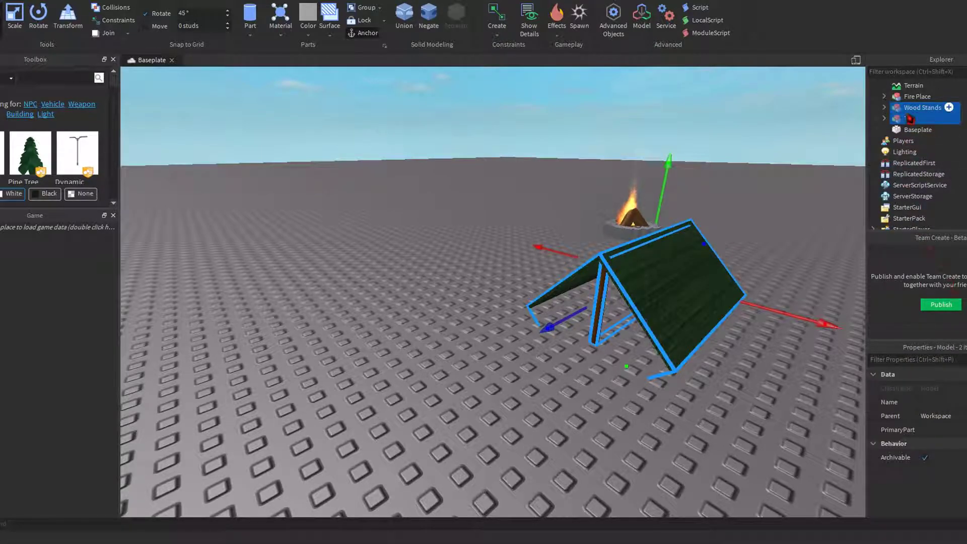
pyautogui.hotkey('ctrl', 'g')
pyautogui.click(953, 403)
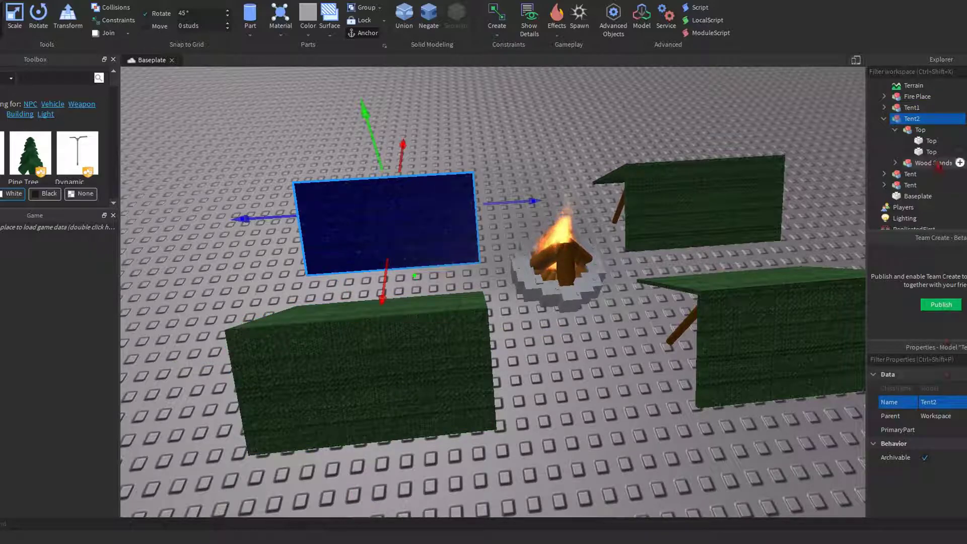
# - Rename the two remaining tent copies Tent3 and Tent4, giving them a yellow and a red roof respectively
pyautogui.click(910, 132)
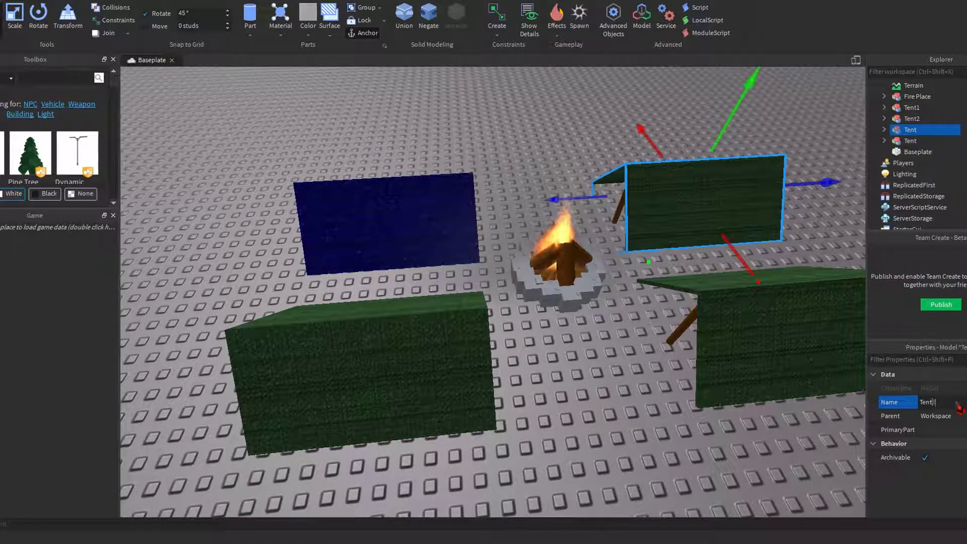
pyautogui.click(910, 141)
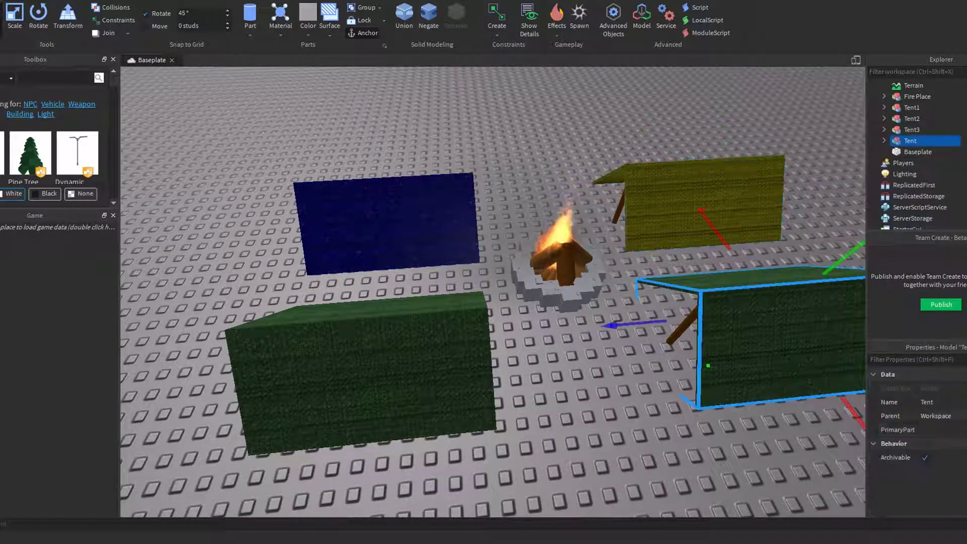
# - Colour the baseplate dark brown and change its material to a rough, soil-like texture
pyautogui.click(918, 152)
pyautogui.scroll(-5, 493, 292)
pyautogui.click(963, 388)
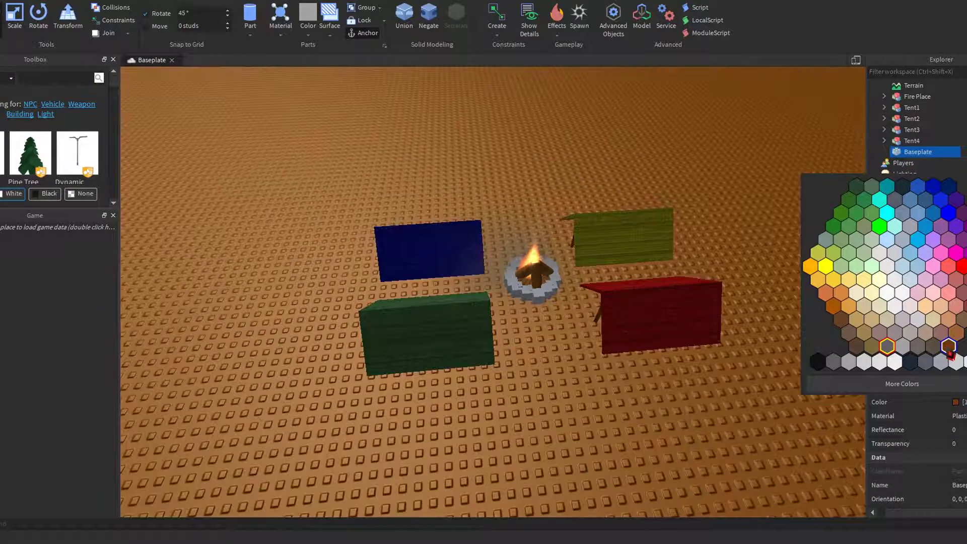
pyautogui.click(928, 271)
pyautogui.click(959, 452)
# - Scale the baseplate down to a small rectangular platform around the campfire and the four tents
pyautogui.scroll(-10, 492, 292)
pyautogui.moveTo(493, 292); pyautogui.dragTo(555, 200, button='right')
pyautogui.click(501, 285)
pyautogui.scroll(5, 473, 207)
pyautogui.moveTo(475, 210); pyautogui.dragTo(699, 376, button='right')
pyautogui.click(699, 375)
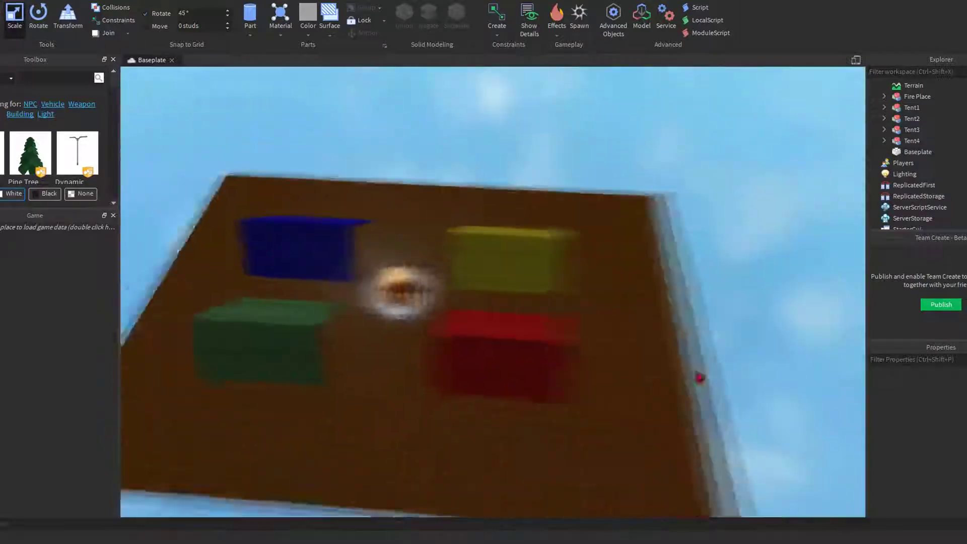
pyautogui.scroll(-3, 699, 377)
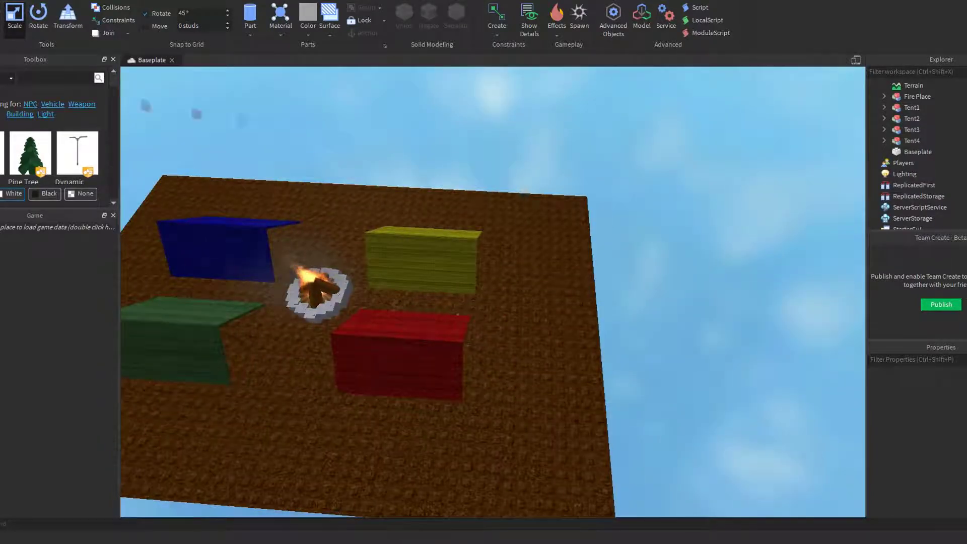
# - Add a spawn location on the open ground beside the green and red tents, and make it invisible with its decal deleted
pyautogui.scroll(5, 455, 368)
pyautogui.moveTo(456, 368); pyautogui.dragTo(457, 366, button='right')
pyautogui.click(579, 15)
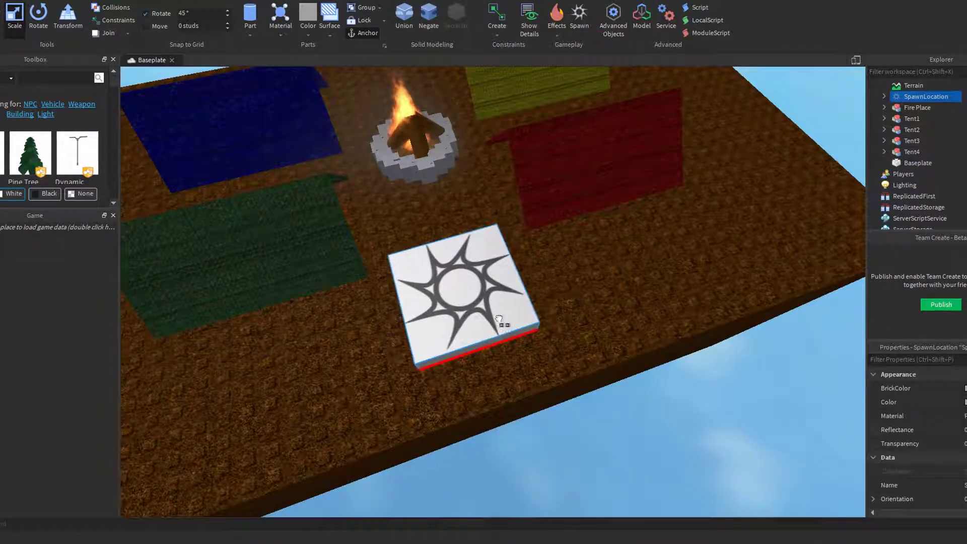
pyautogui.press('Delete')
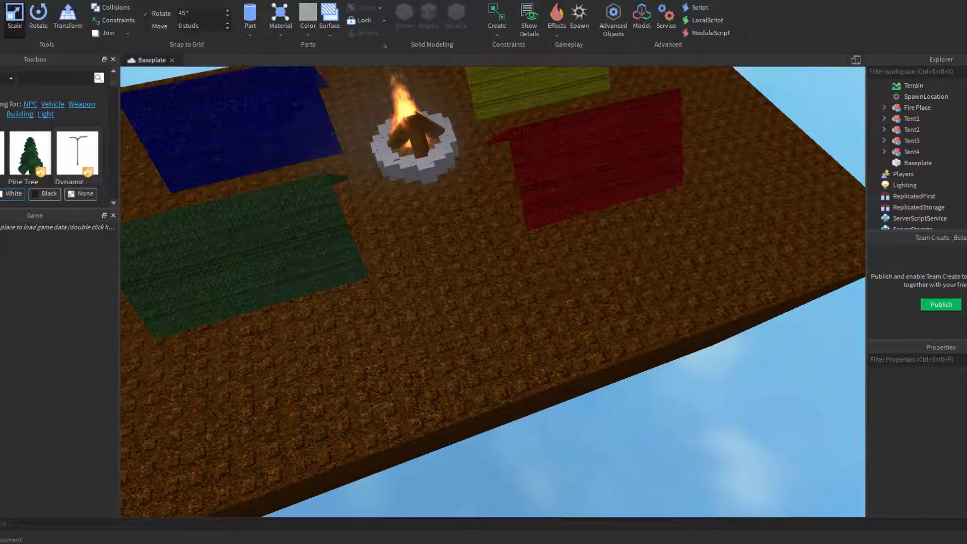
# - Start a play-test of the campsite
pyautogui.press('F5')
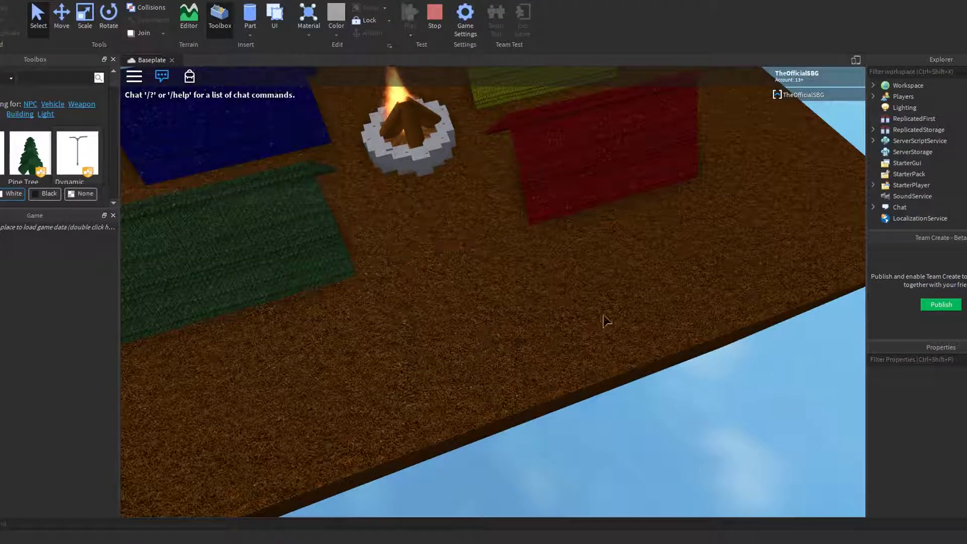